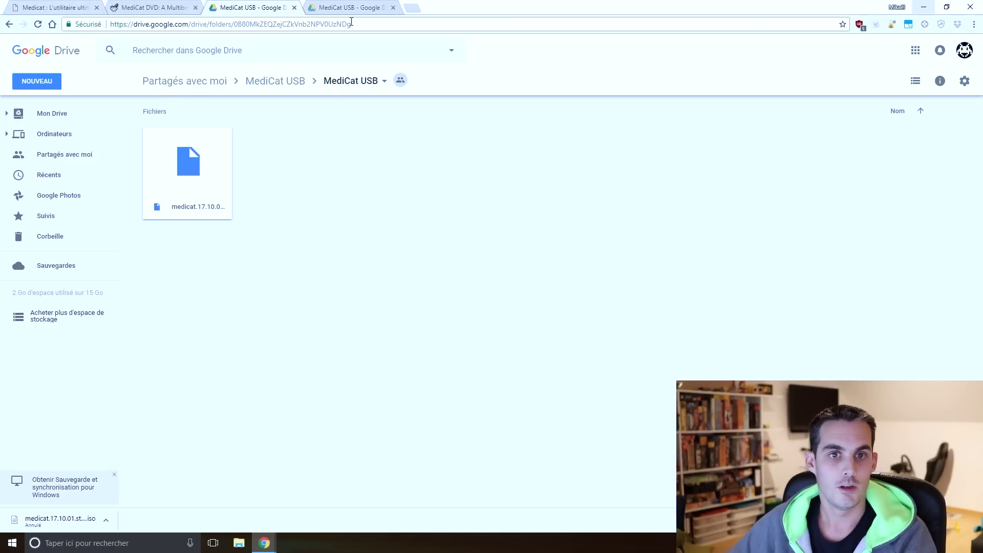
Step: Search the web for Rufus in a new browser tab and open the French page of the official Rufus site
key(ctrl+t)
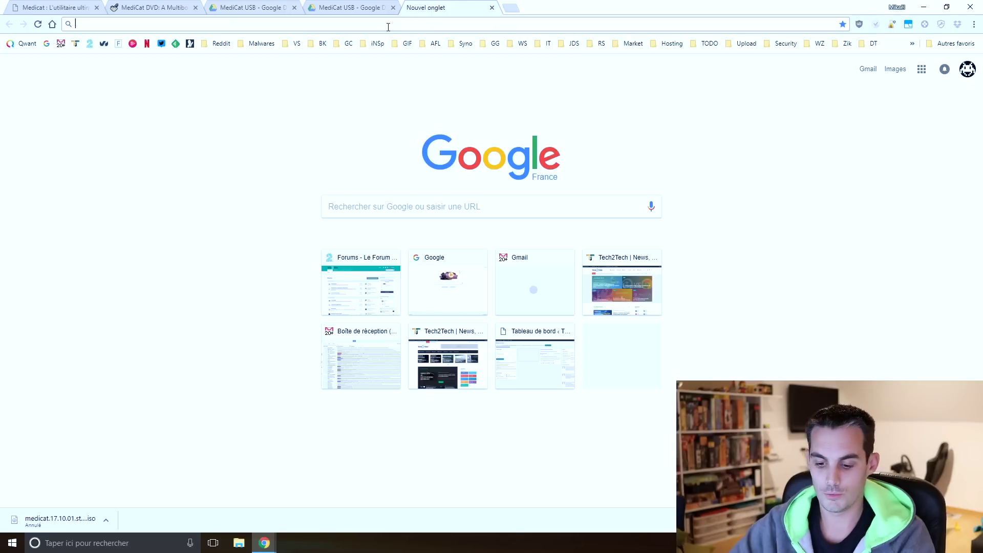
text(rfus)
key(Return)
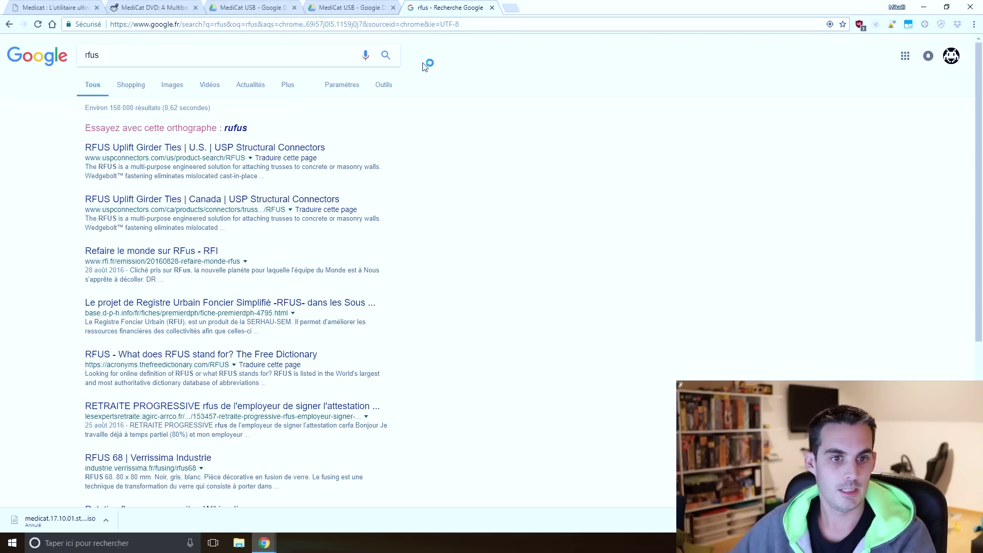
click(236, 128)
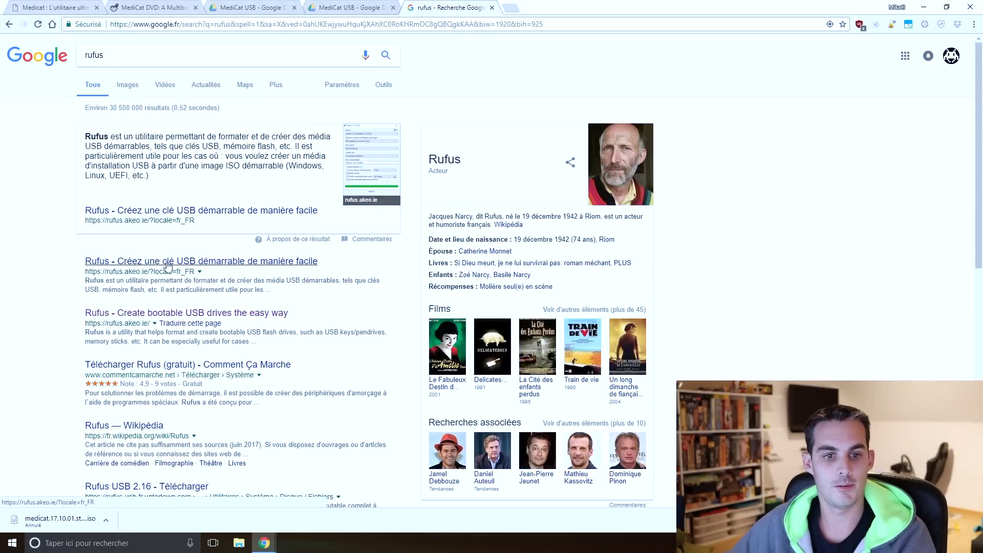
click(168, 265)
Step: Download the standard Rufus 2.17 executable from the site's Téléchargement section
scroll(143, 195, down, 1)
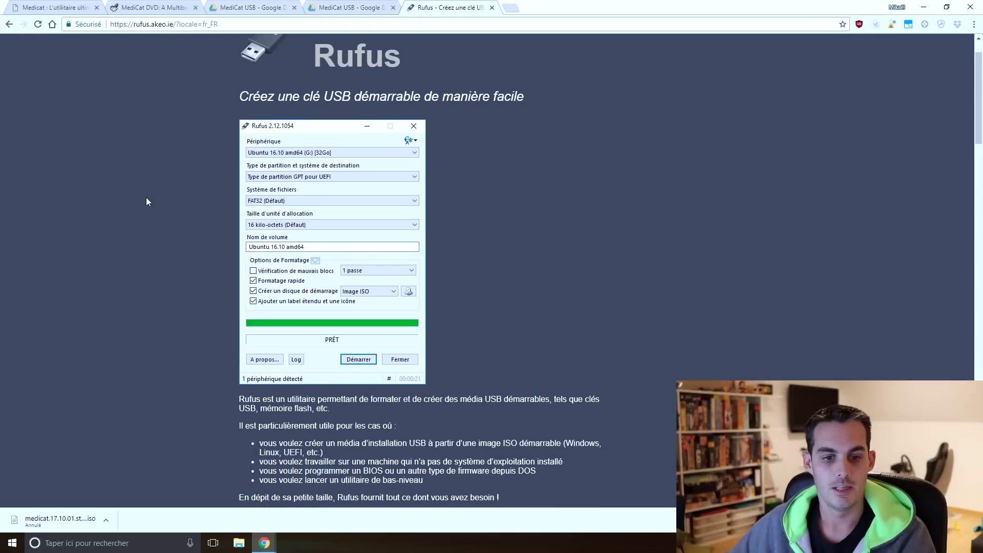
scroll(174, 228, down, 4)
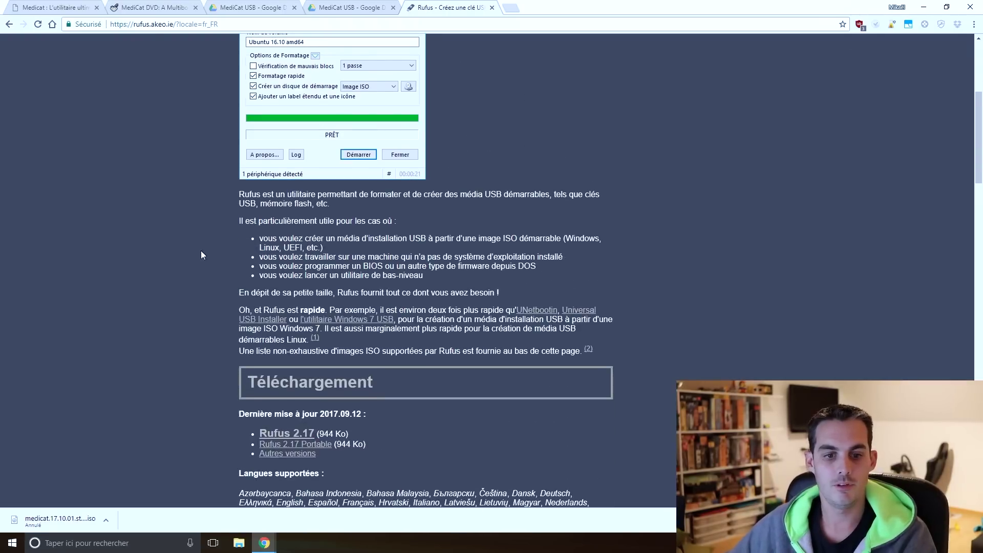
click(286, 434)
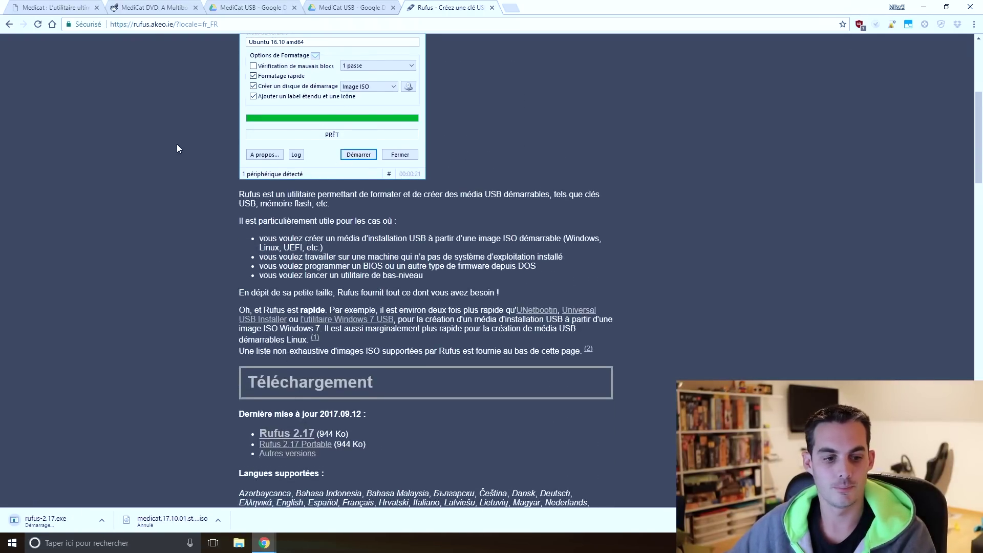
scroll(177, 144, down, 2)
click(75, 529)
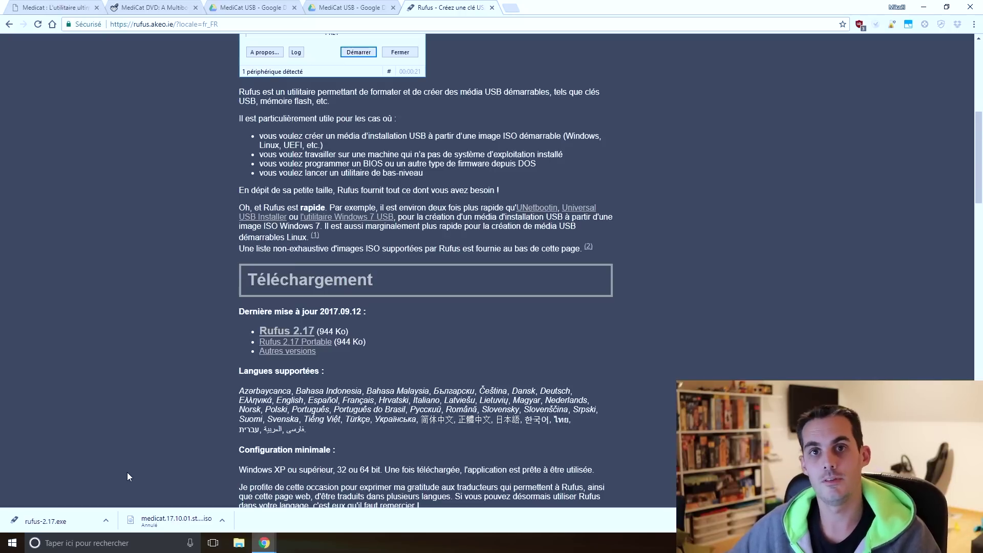
click(46, 521)
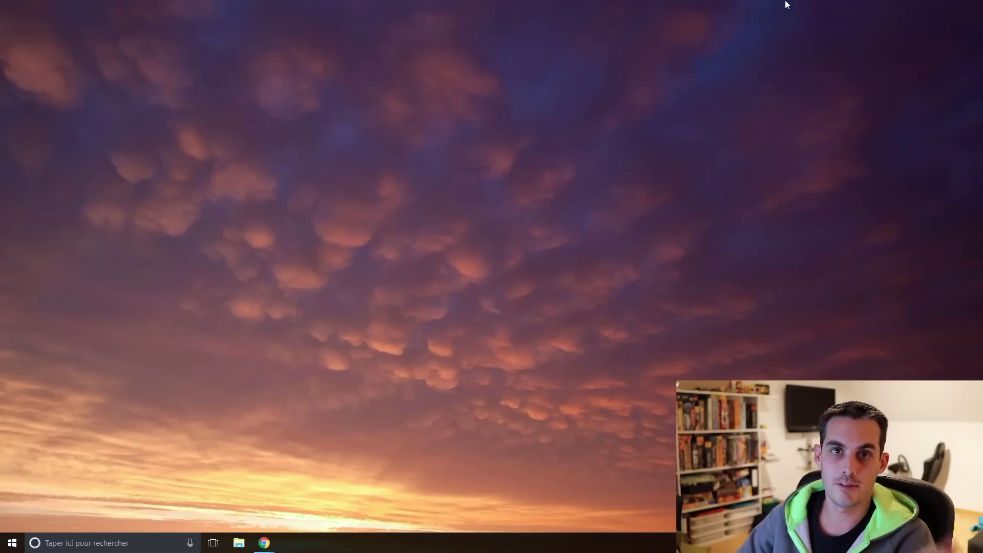
Step: Locate the MediCat ISO in the Téléchargements folder and launch rufus-2.17.exe from there
click(238, 542)
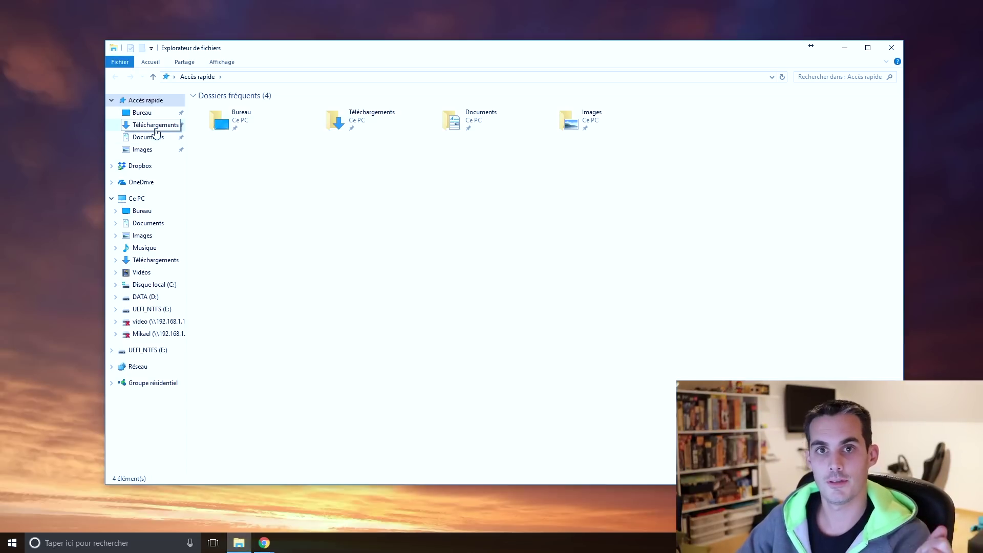
click(154, 127)
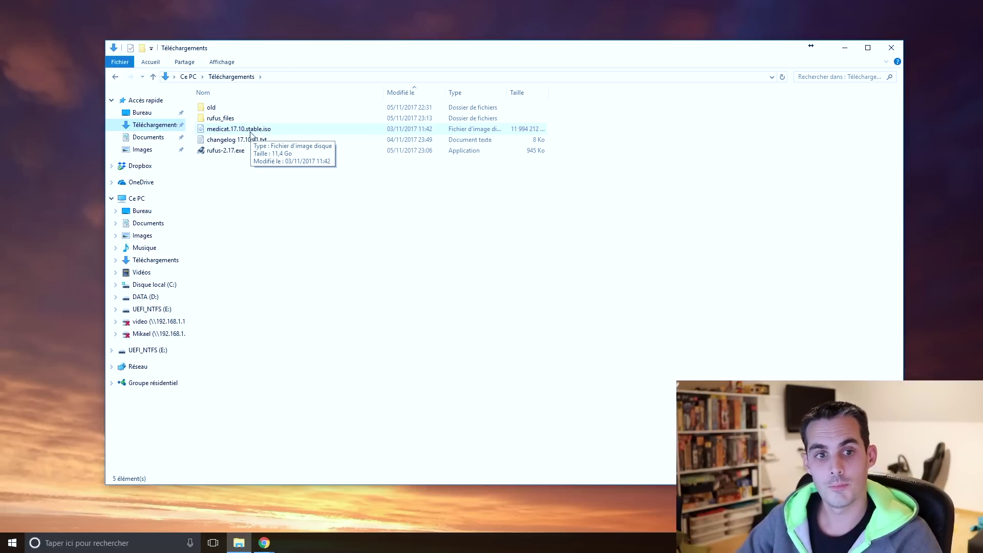
click(286, 132)
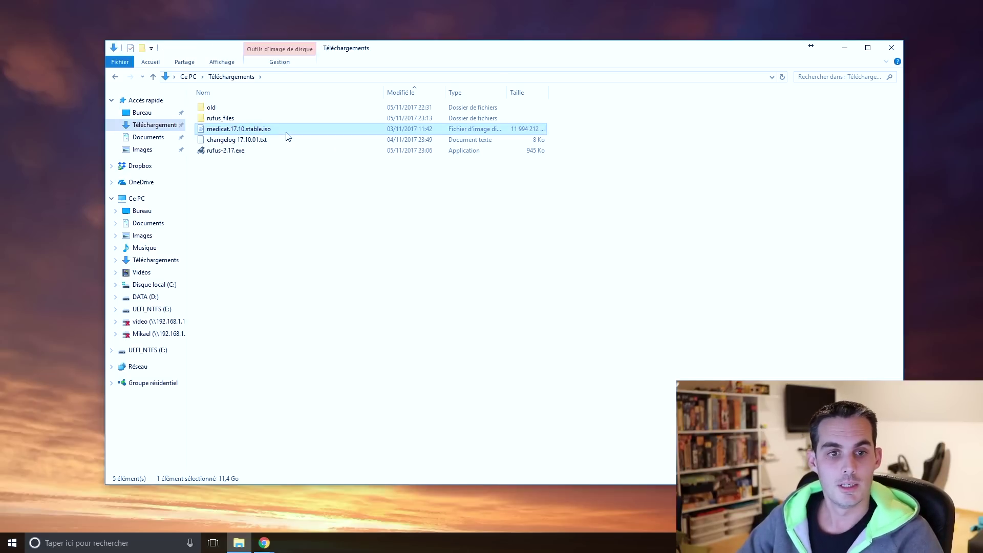
click(297, 180)
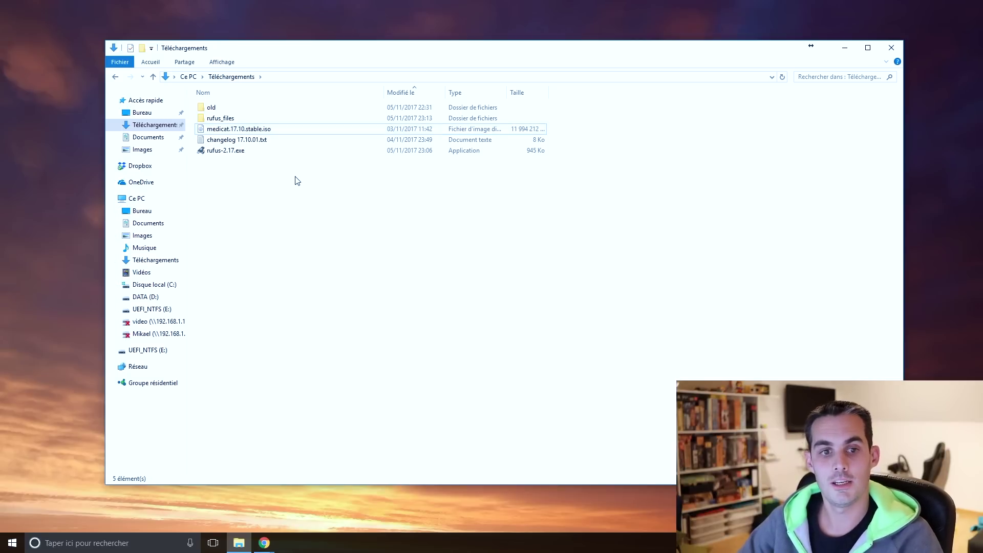
click(250, 154)
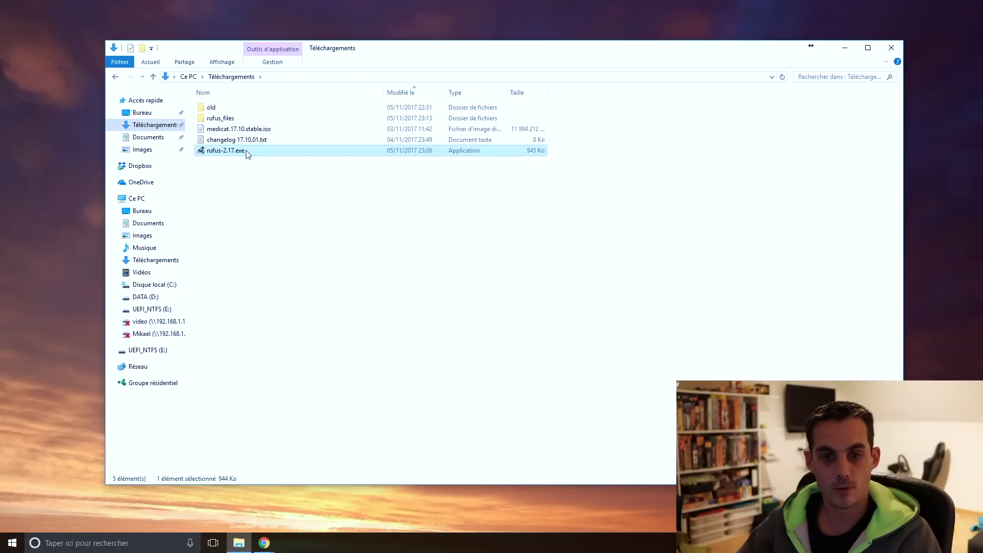
double_click(247, 151)
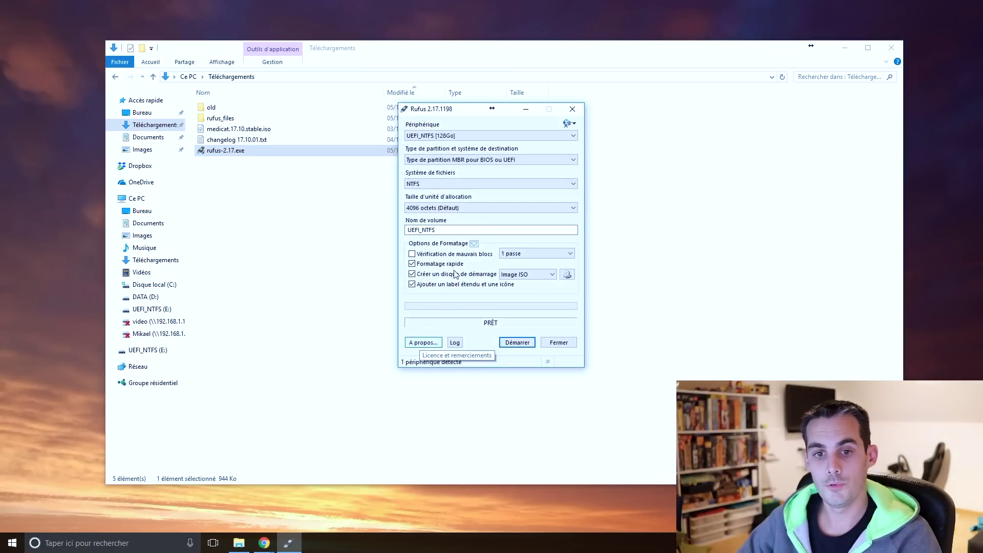
drag(459, 114, 464, 129)
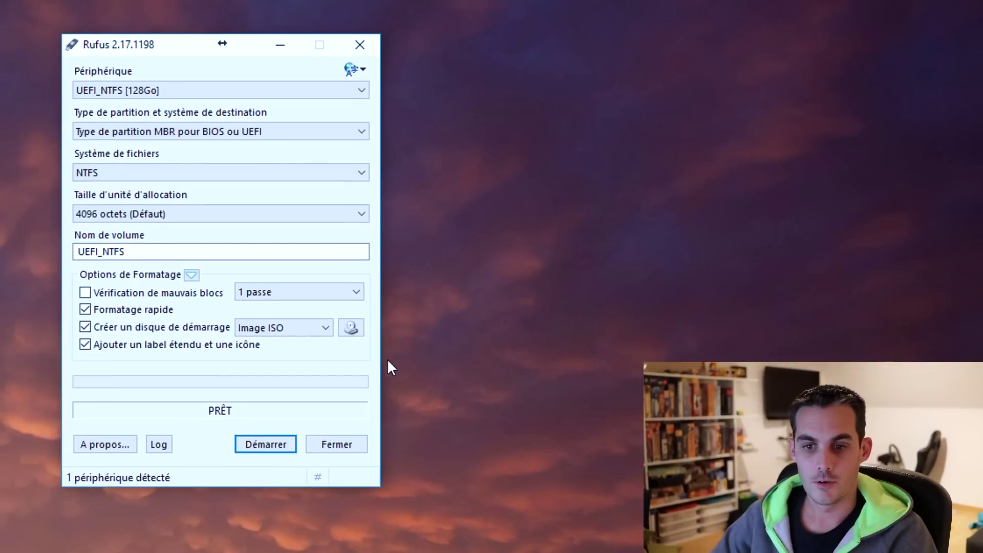
Step: Load medicat.17.10.stable.iso as the boot image and choose the 128 GB UEFI_NTFS drive as the target device
click(348, 328)
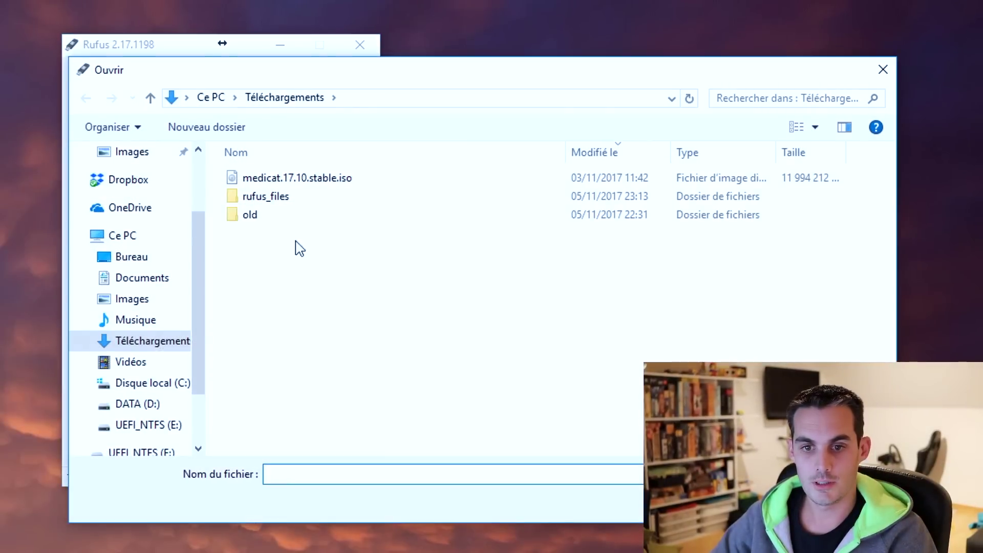
double_click(311, 189)
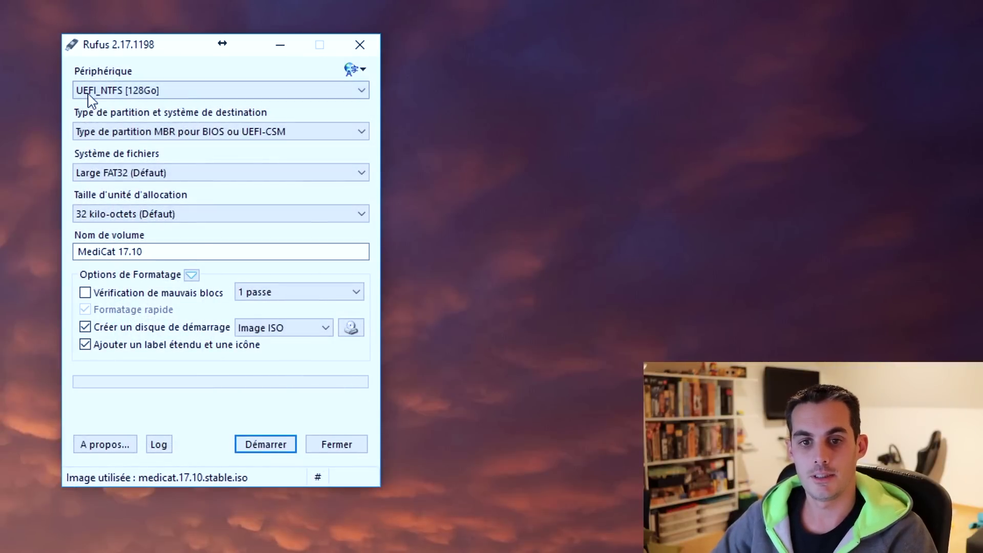
click(124, 93)
click(130, 104)
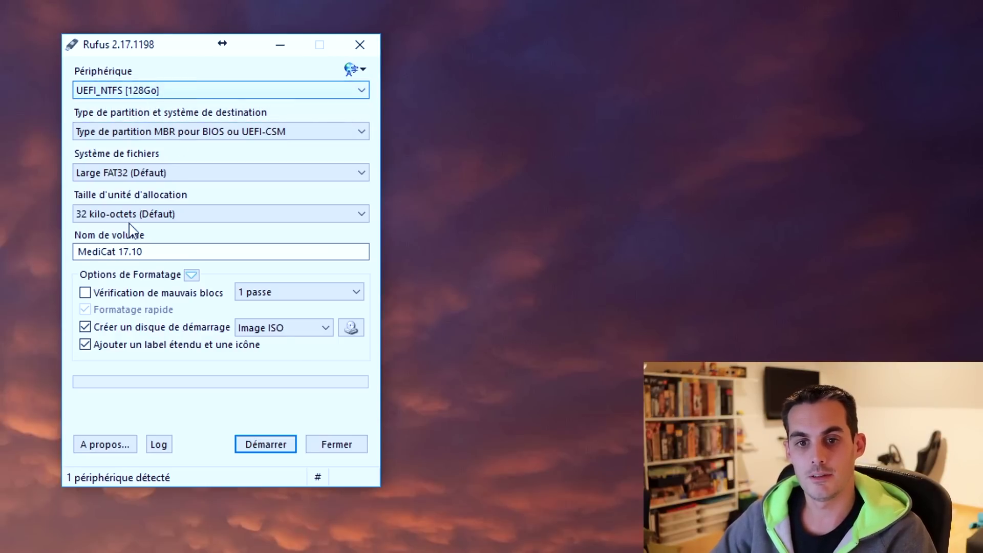
Step: Keep the MBR partition type for BIOS or UEFI-CSM and set the file system to NTFS
mouse_move(202, 133)
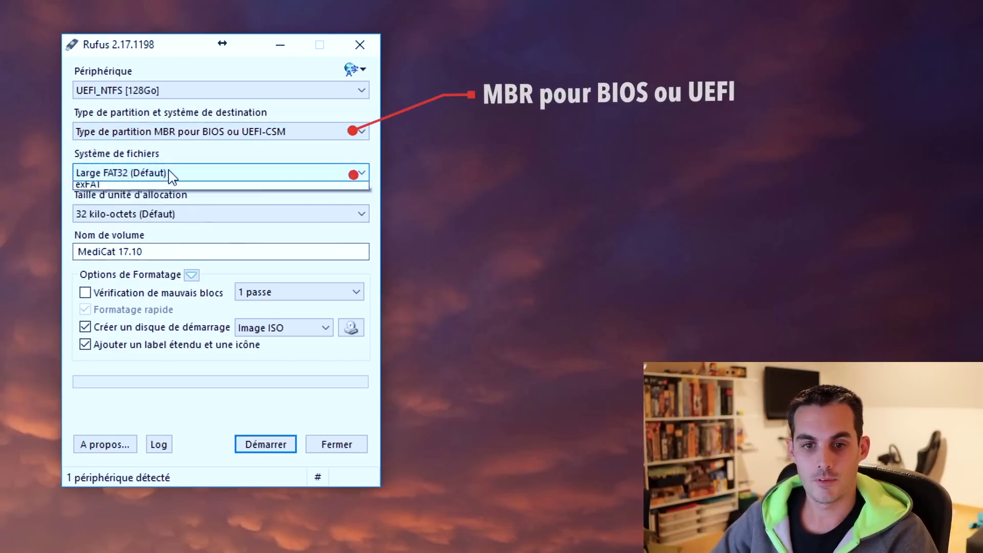
click(149, 174)
click(141, 200)
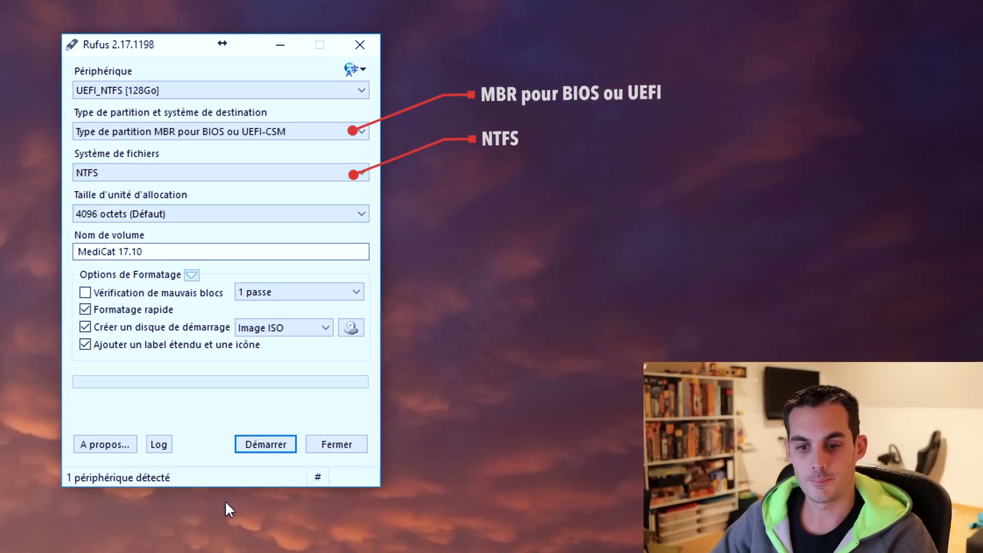
Step: Start writing the USB drive, accepting the Grub, menu.c32 and vesamenu.c32 downloads and the erasure of all its data
click(279, 448)
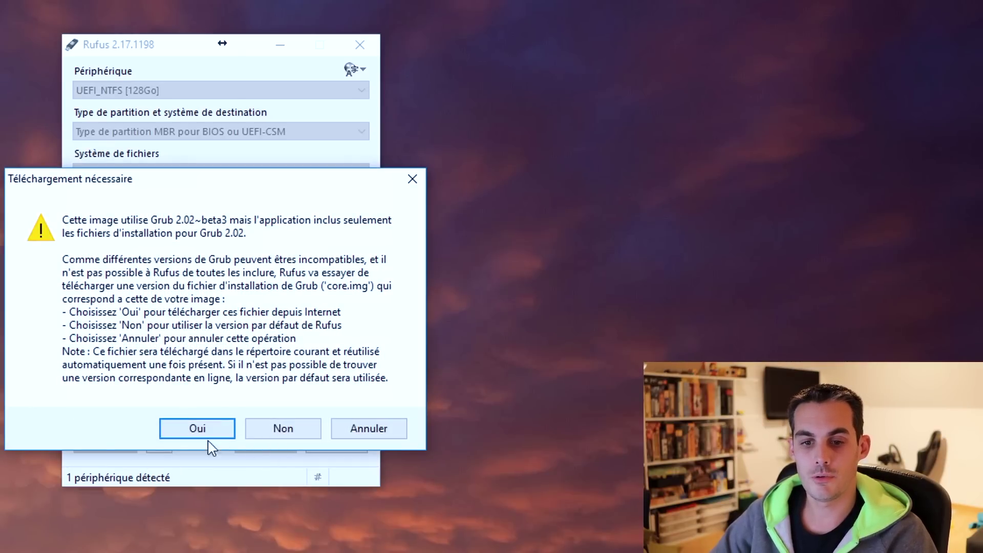
click(181, 428)
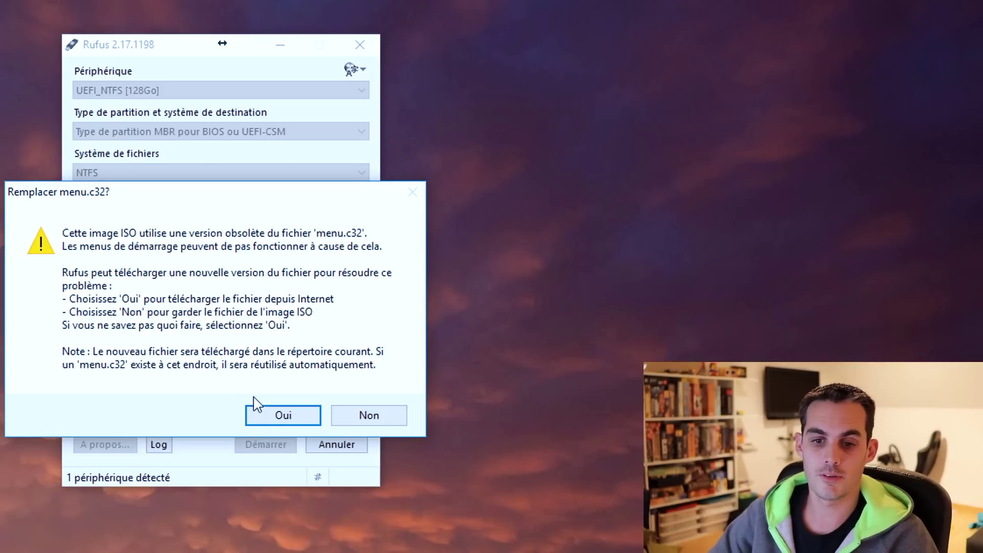
click(266, 418)
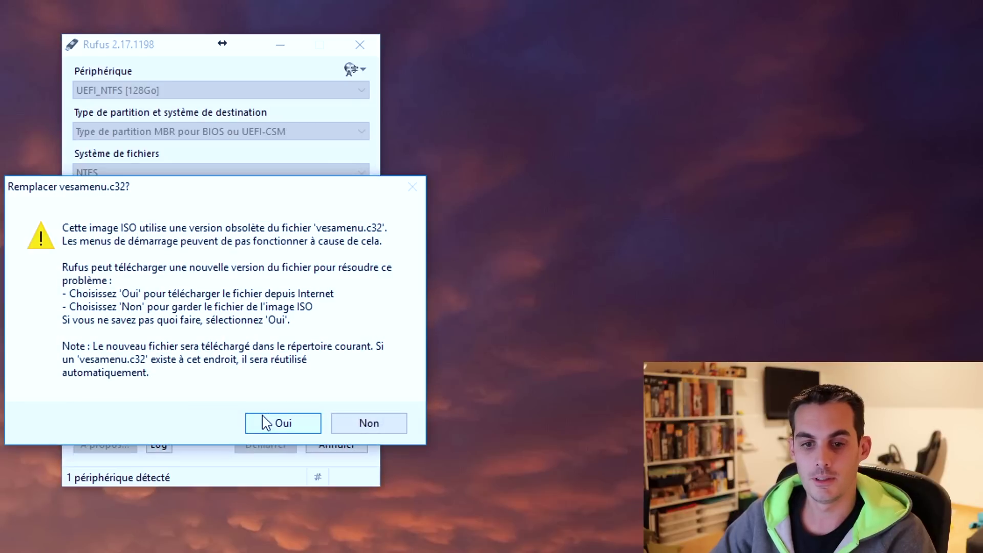
click(291, 420)
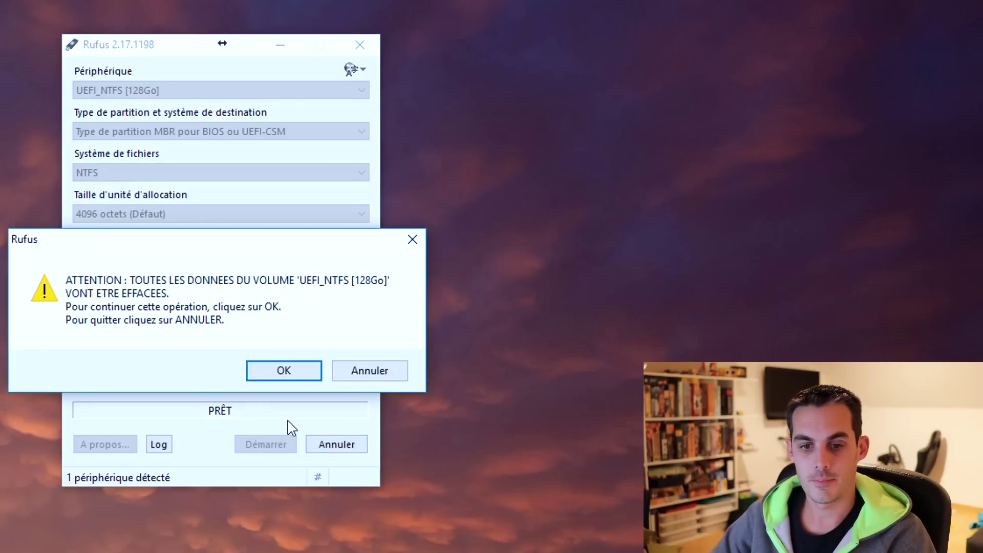
click(286, 371)
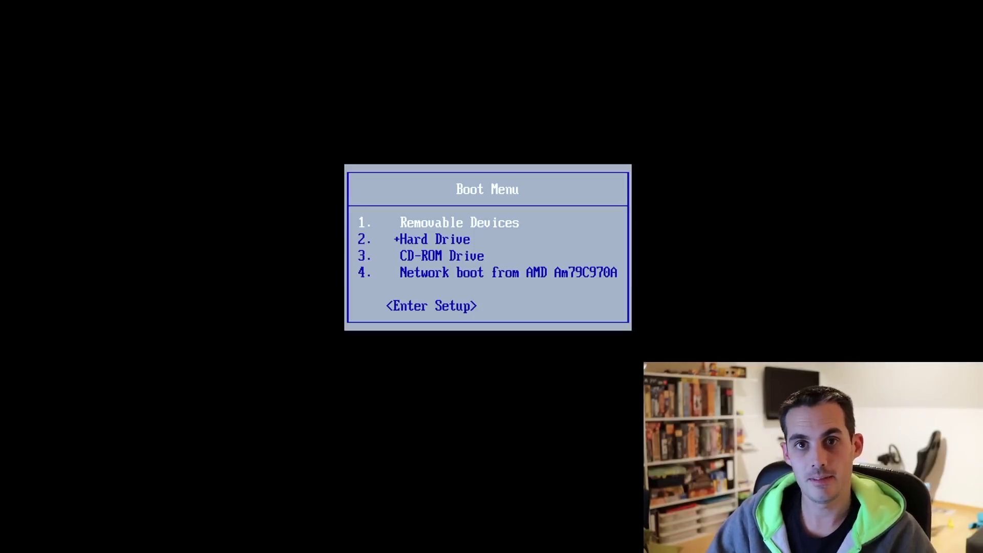
Step: Boot the machine from the CD-ROM Drive and agree to the MediCat disclaimer
key(Down)
key(Down)
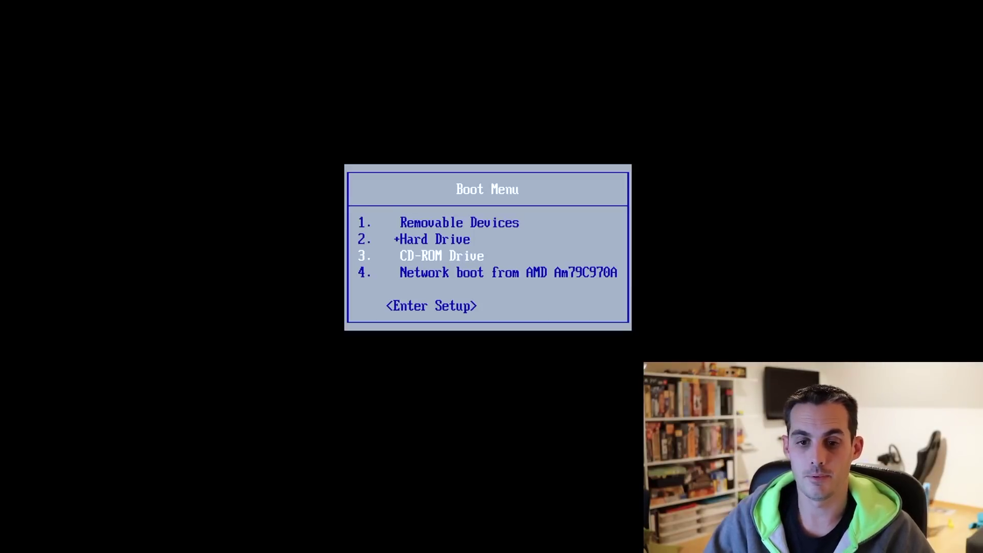
key(Return)
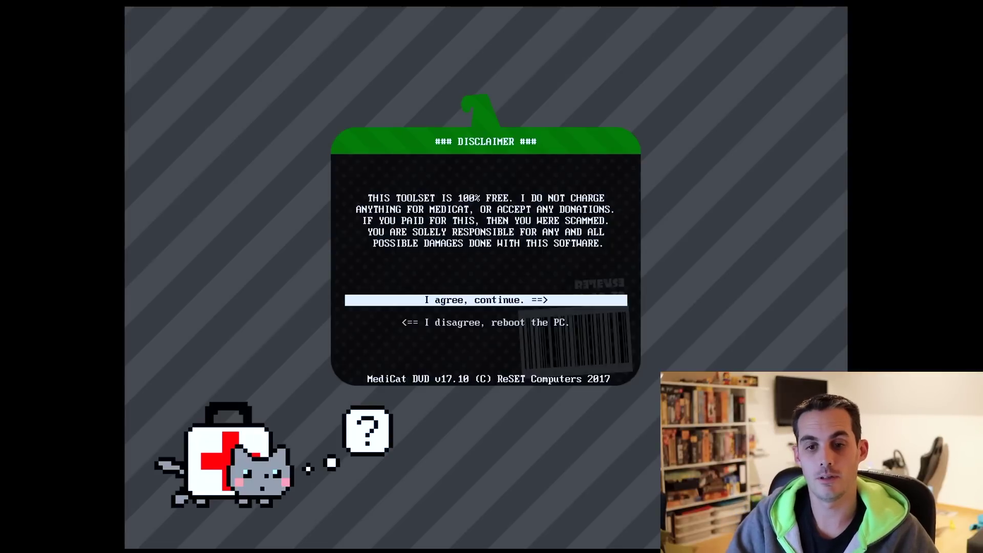
key(Return)
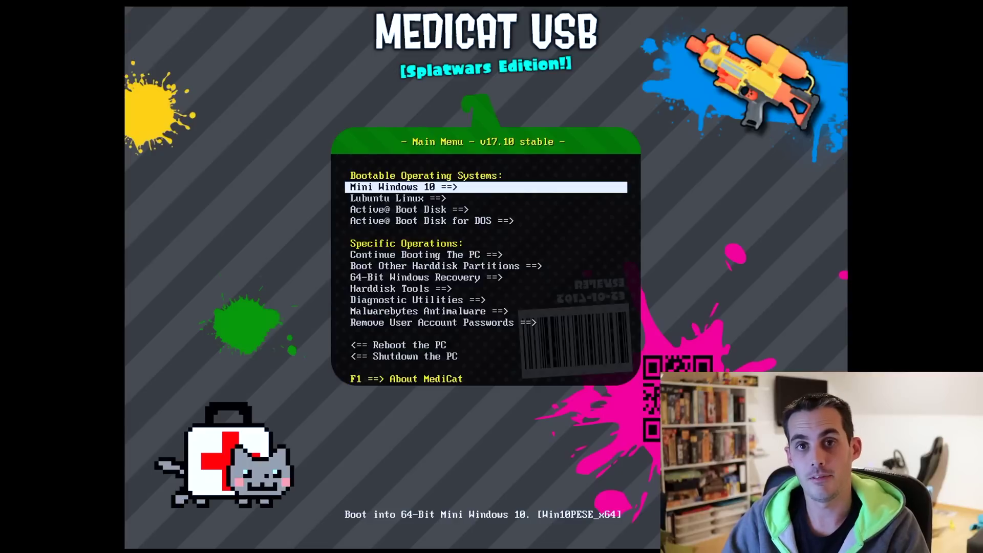
Step: Open the 64-Bit Windows Recovery submenu from the MediCat main menu
key(Down)
key(Down)
key(Down)
key(Down)
key(Down)
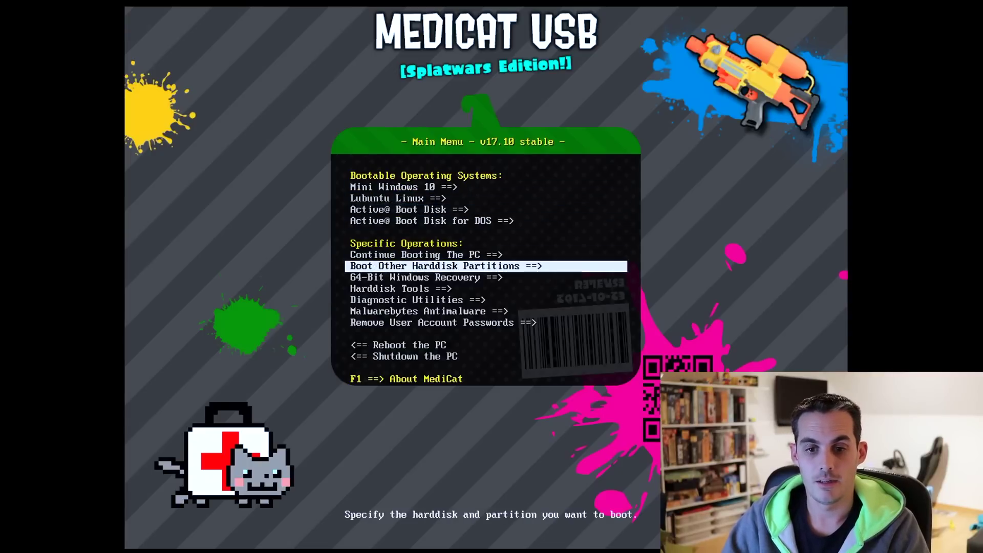
key(Down)
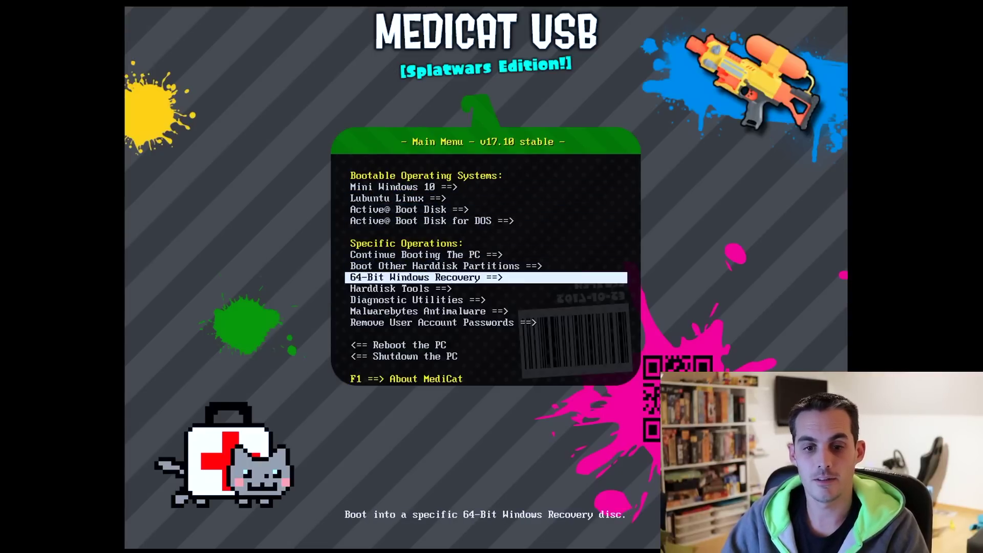
key(Return)
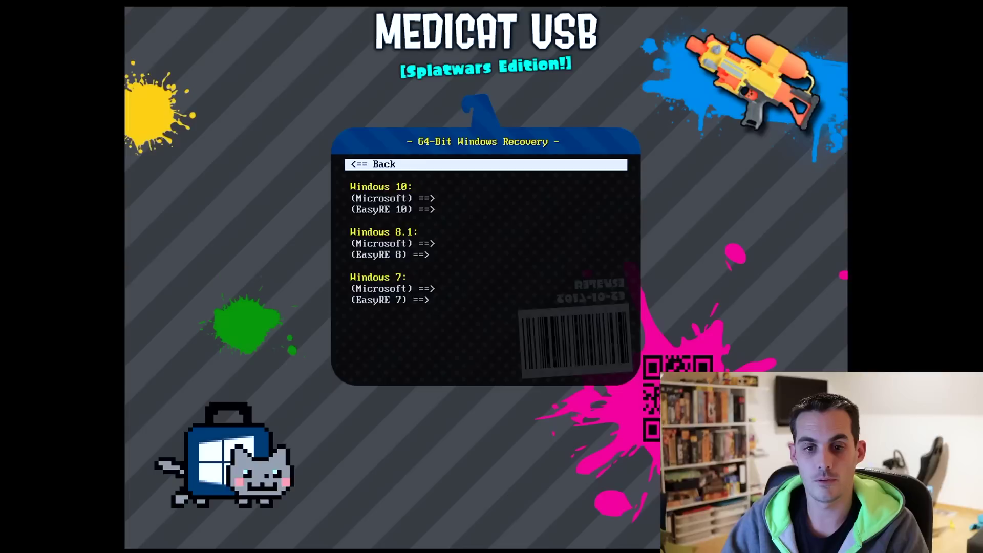
Step: Review the Windows 10 recovery entries down to EasyRE 10, and return to the main menu
key(Down)
key(Down)
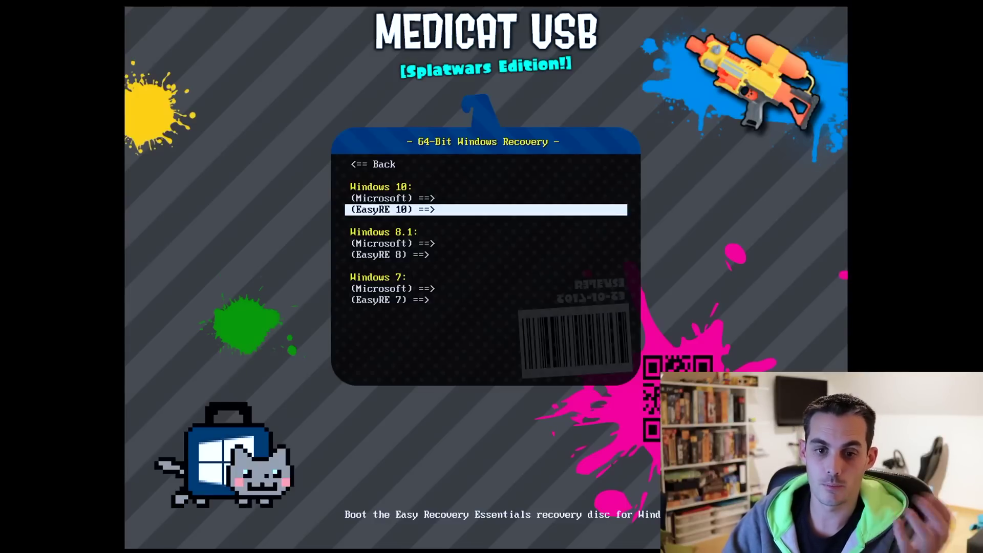
key(Return)
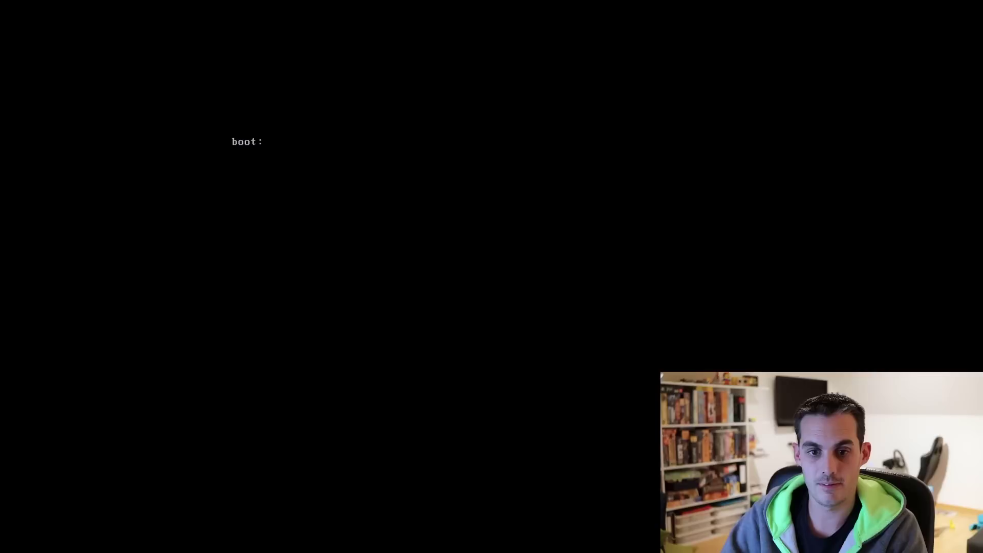
key(Return)
Step: Open the Harddisk Tools submenu to view its partitioning, imaging and boot utilities
key(Down)
key(Down)
key(Down)
key(Down)
key(Down)
key(Down)
key(Down)
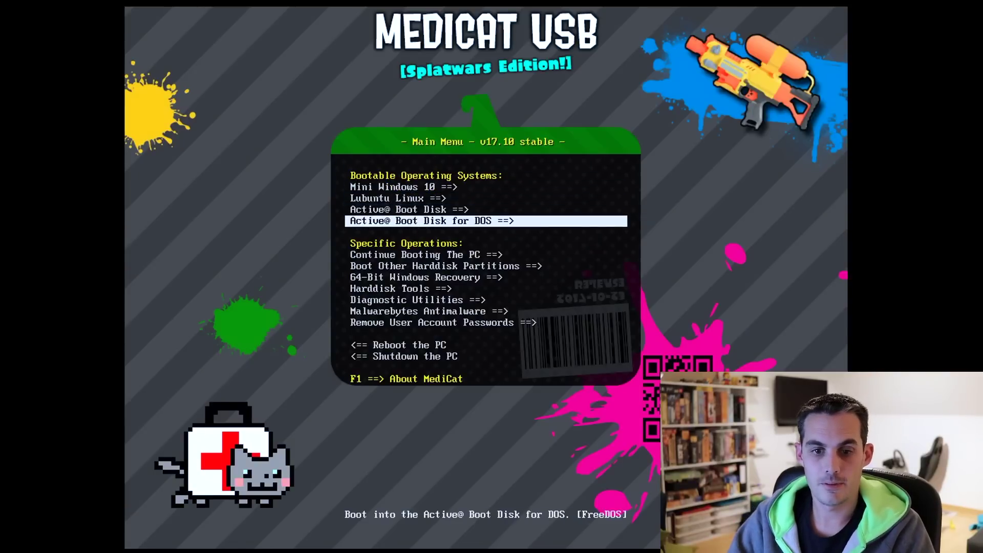
key(Return)
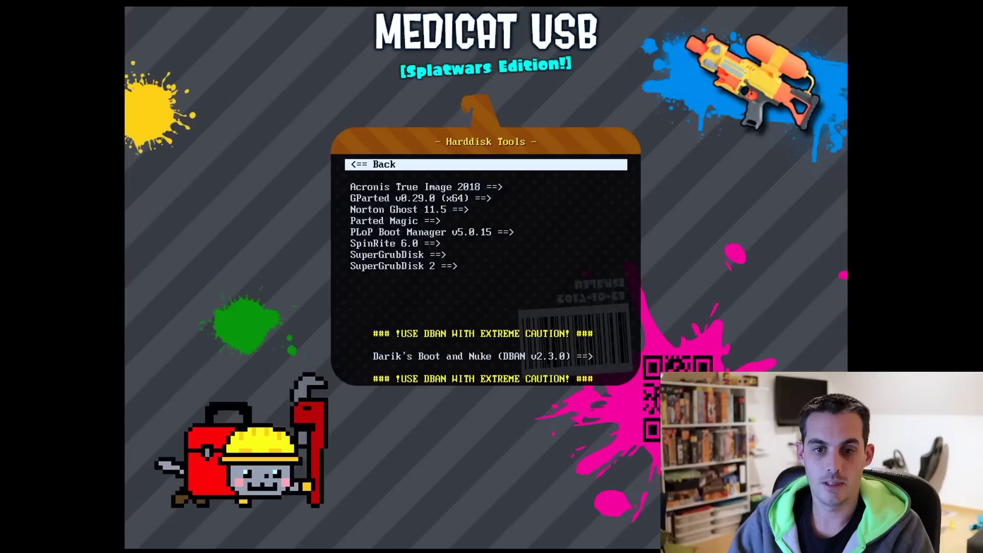